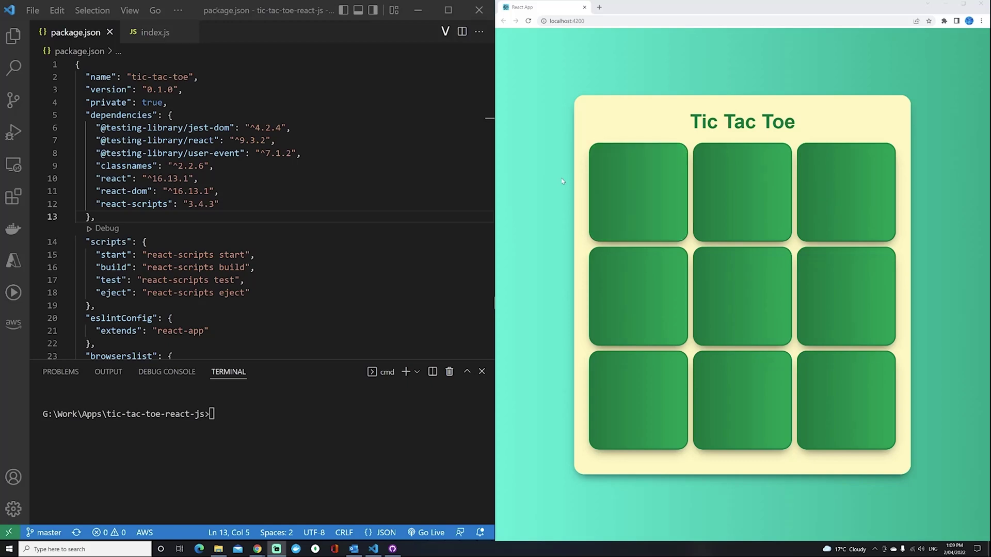
Step: Win the first game with X down the left column, then start a new game
click(635, 190)
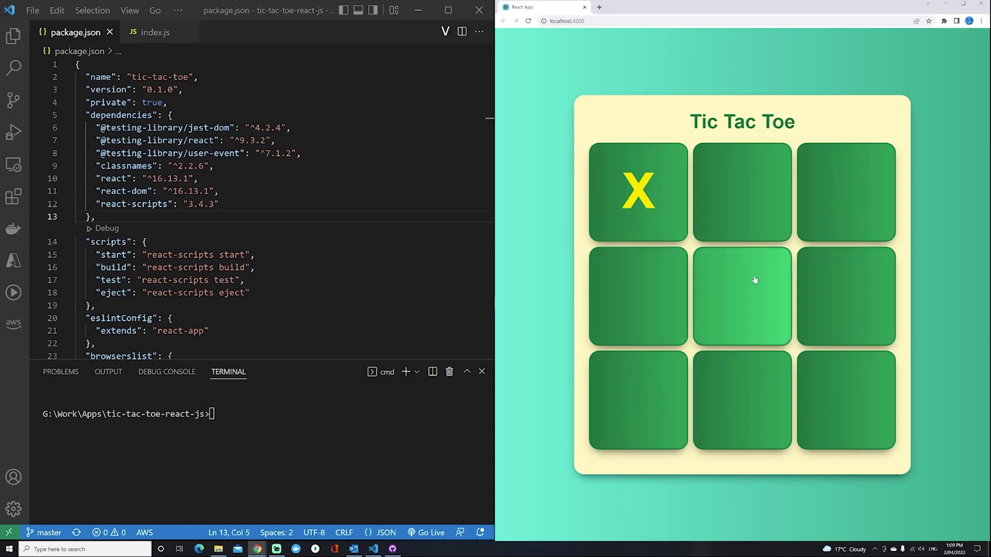
click(743, 294)
click(645, 291)
click(742, 400)
click(638, 400)
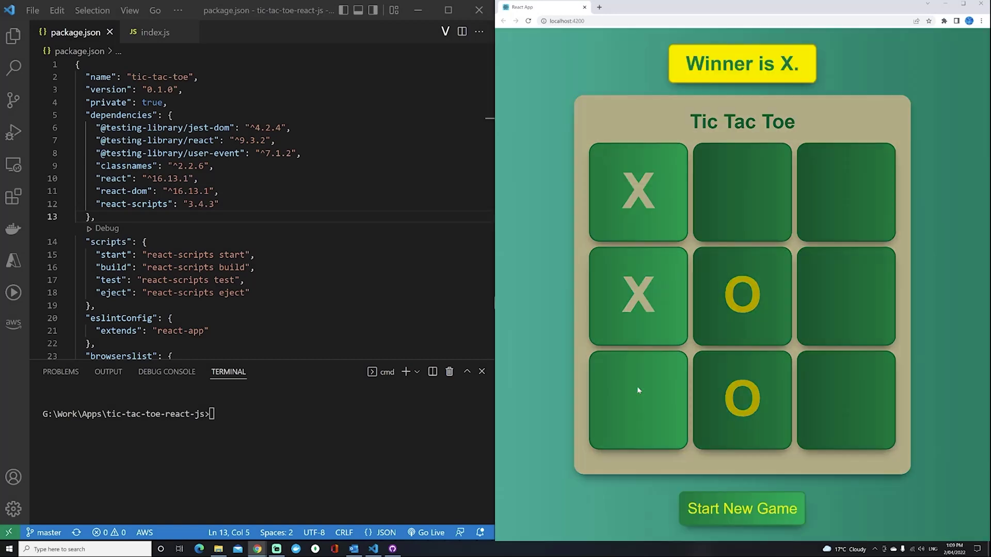
click(741, 509)
Step: Win a second game with X down the middle column and reset the board
click(742, 192)
click(618, 313)
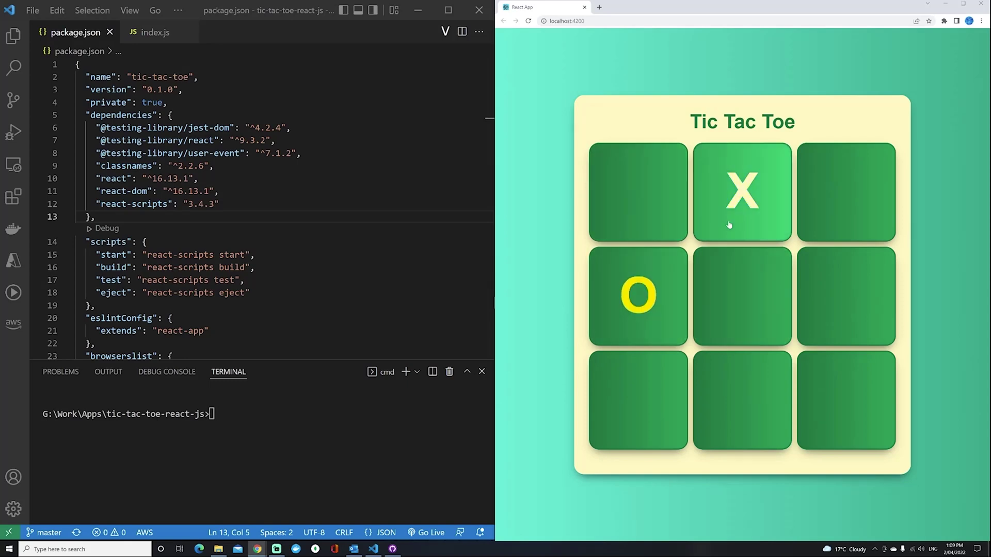
click(743, 298)
click(681, 414)
click(742, 400)
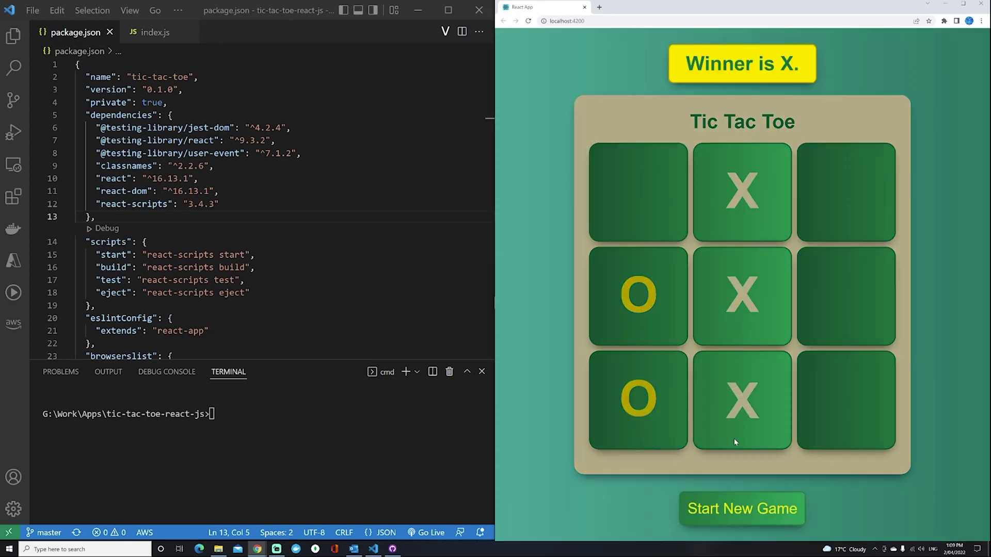
click(741, 508)
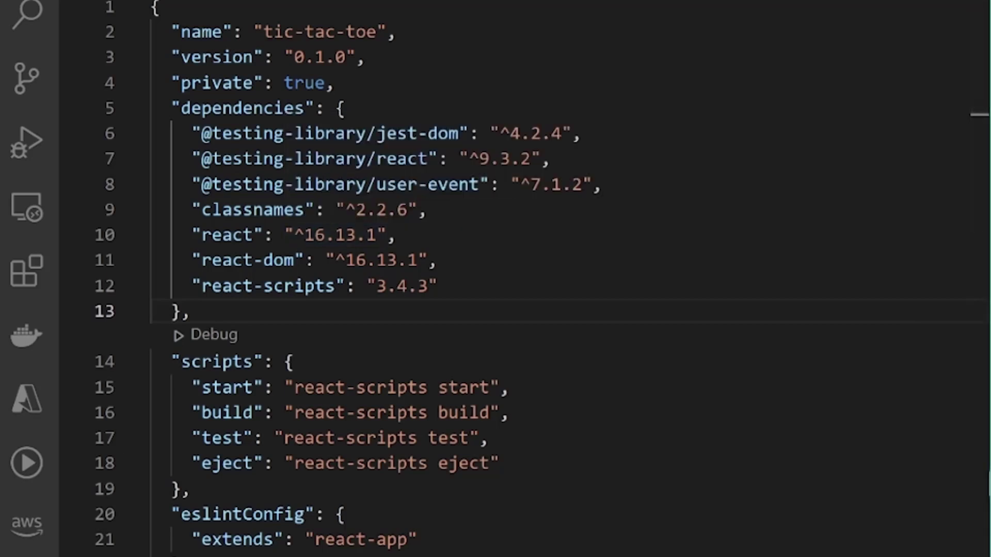
Step: Run npm i react@latest react-dom@latest in the integrated terminal
key(ctrl+grave)
text(n)
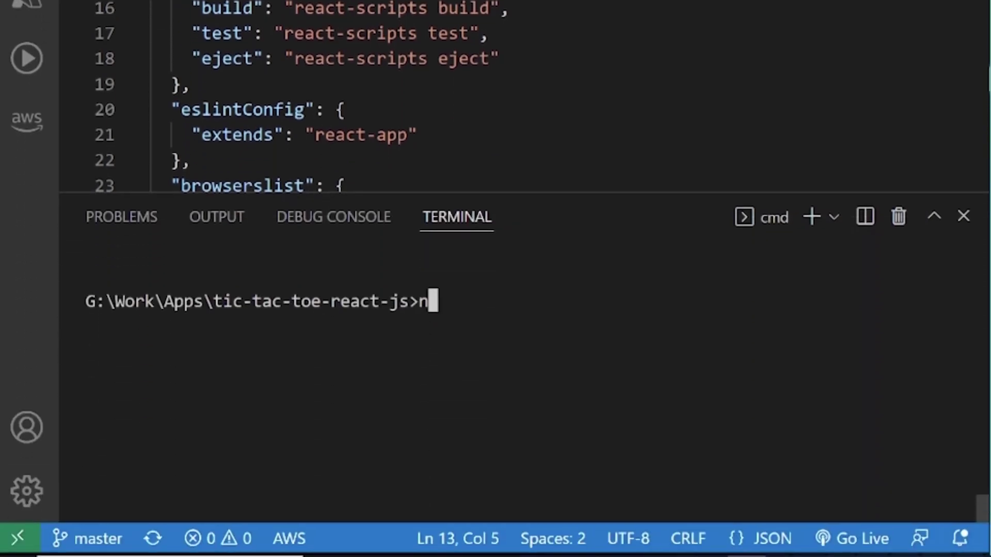
text(pm i )
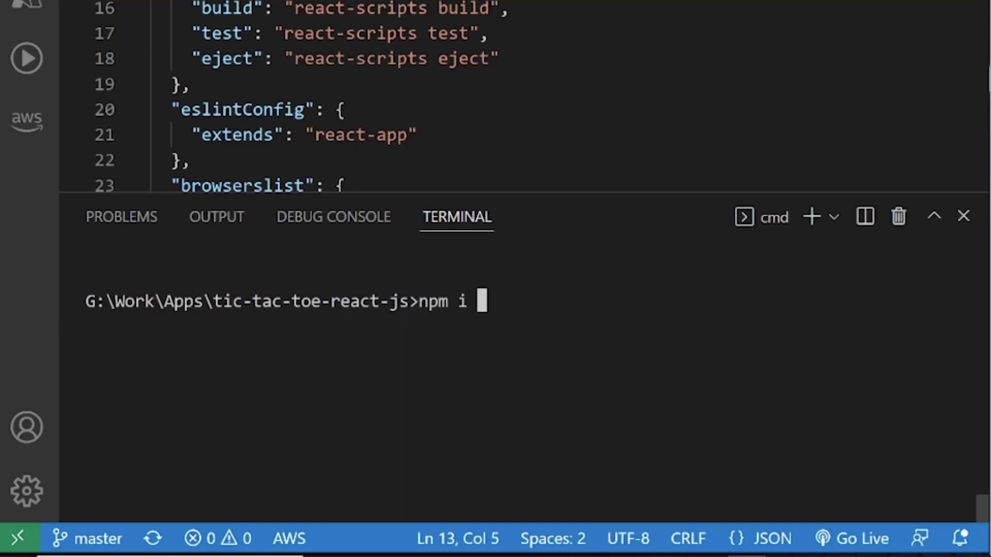
text(react@l)
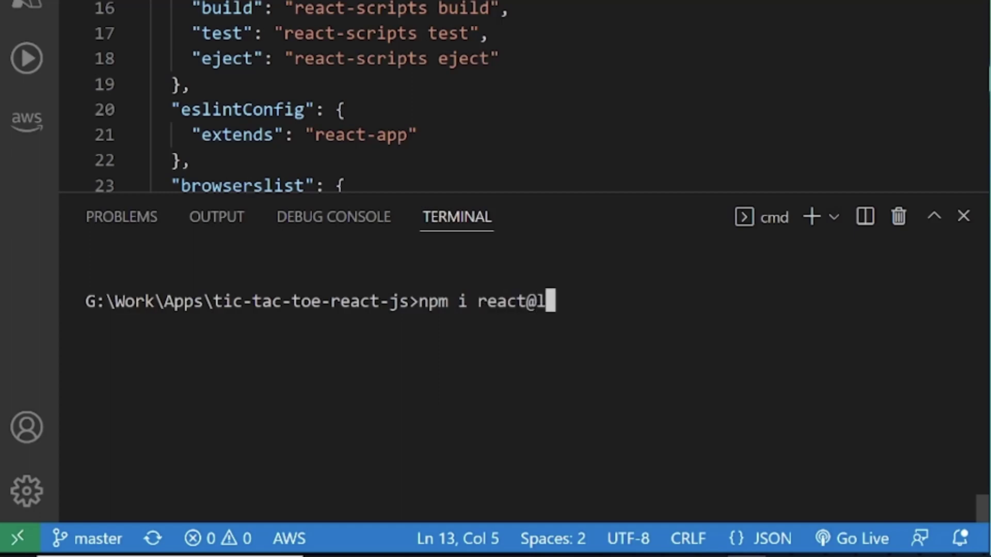
text(atest re)
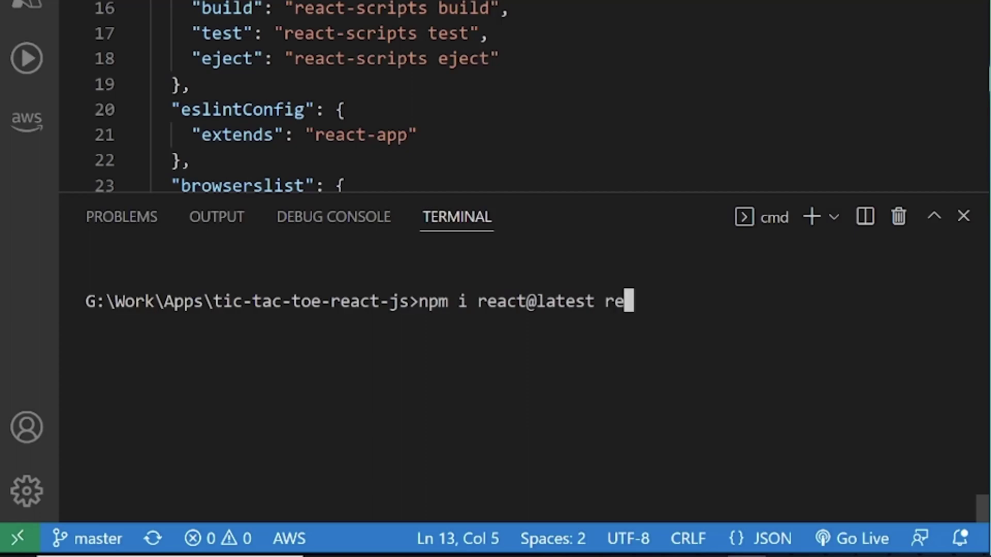
text(act-dom@late)
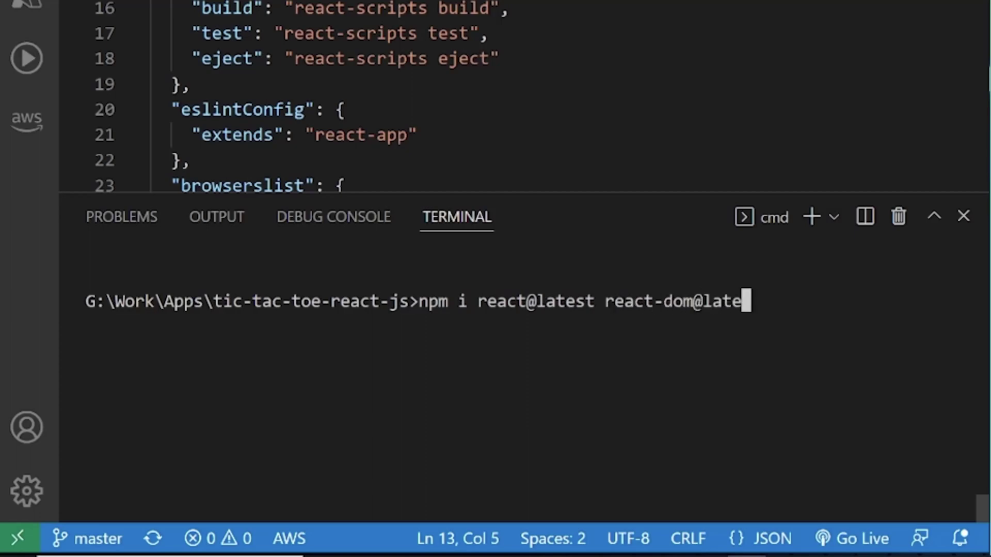
text(st)
key(Return)
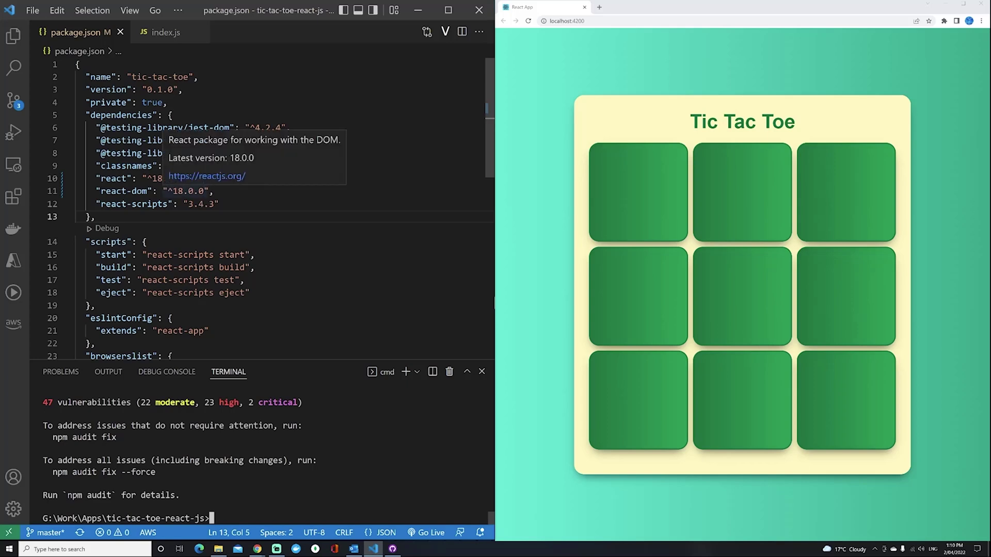
Step: Dismiss the React package popup and switch to src/index.js
click(219, 204)
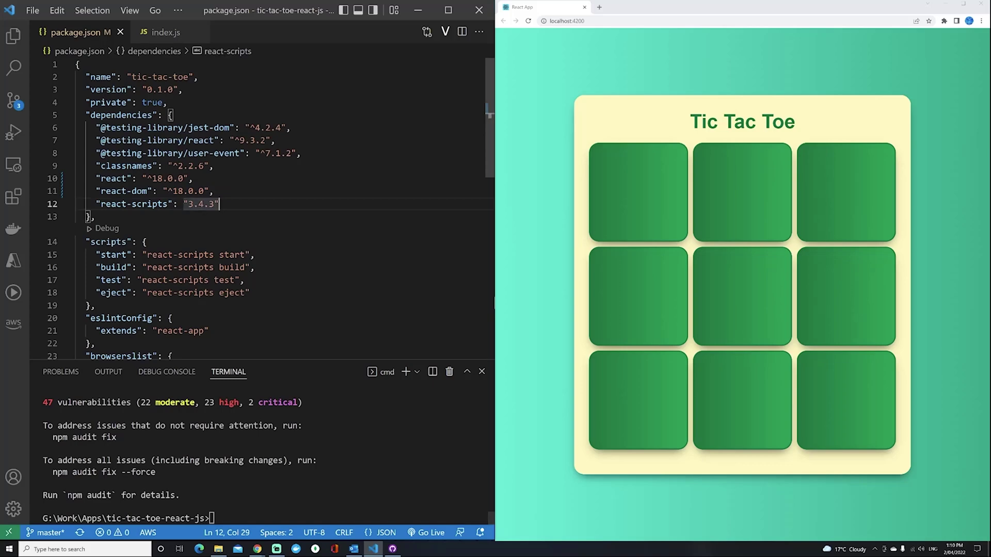
click(165, 32)
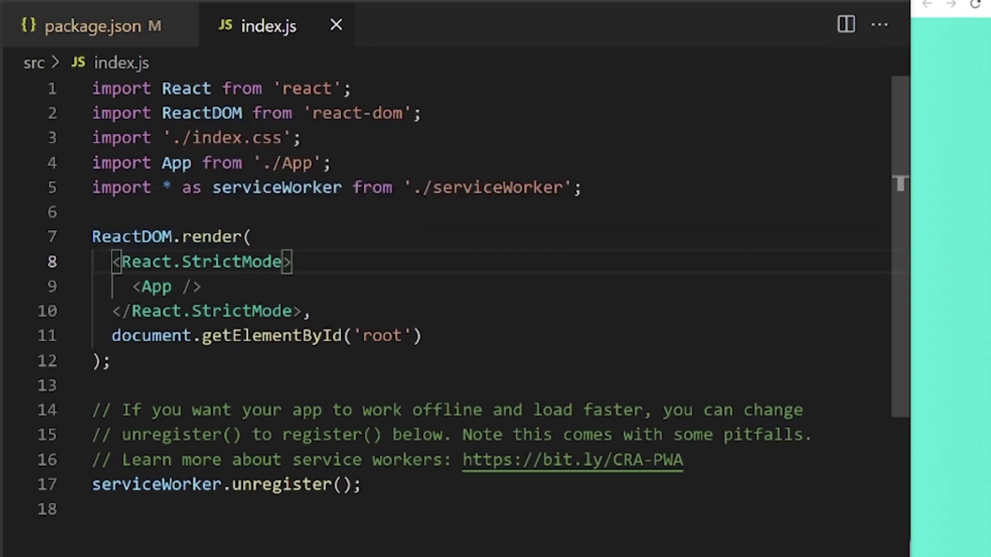
Step: Replace the ReactDOM import with { createRoot } from 'react-dom/client'
key(Up)
key(Up)
key(Up)
key(Up)
key(Up)
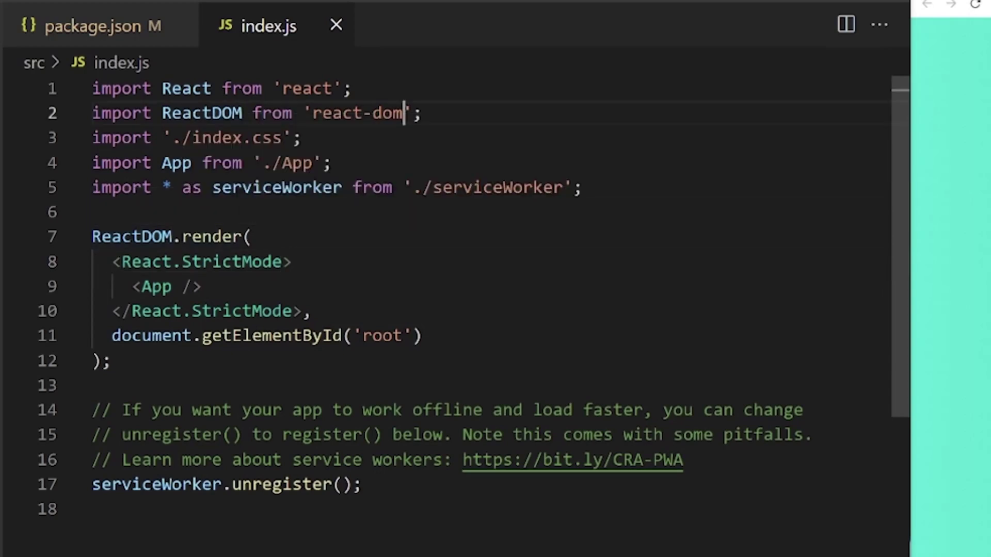
text(/)
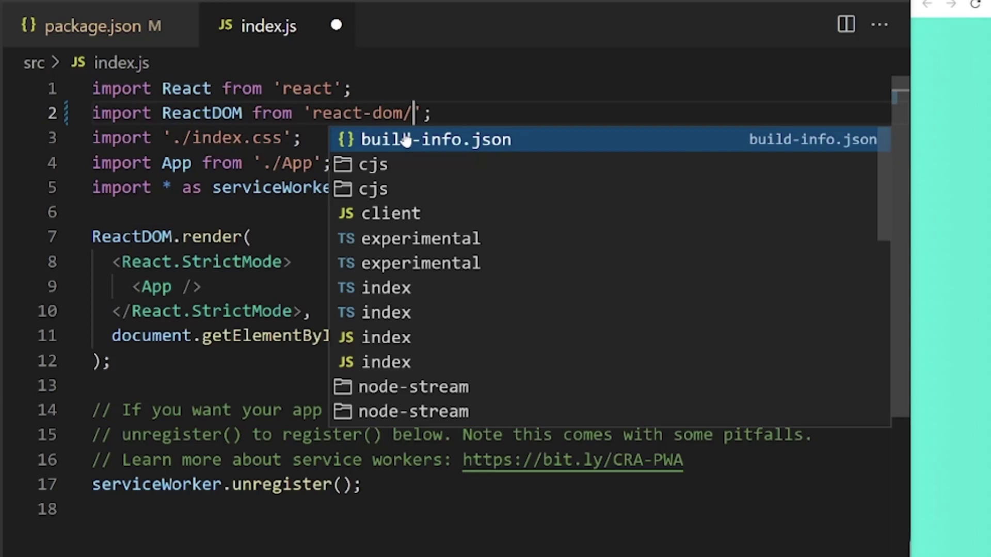
text(cl)
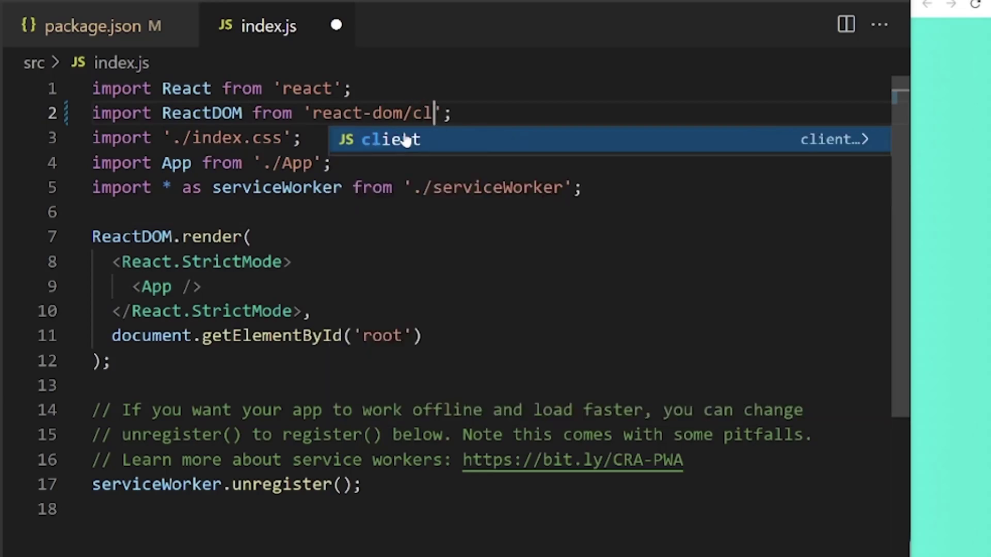
text(ient)
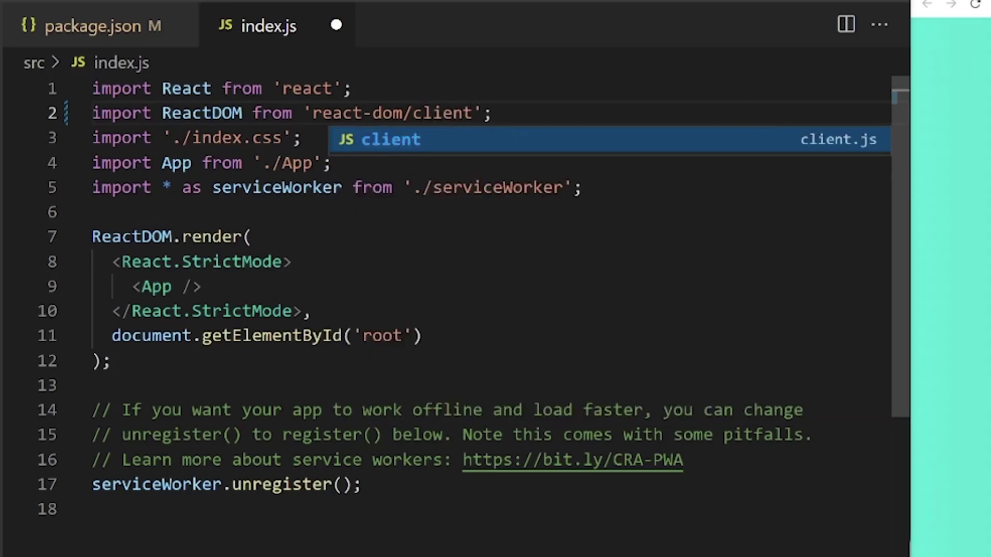
key(Escape)
click(203, 113)
double_click(203, 114)
text({)
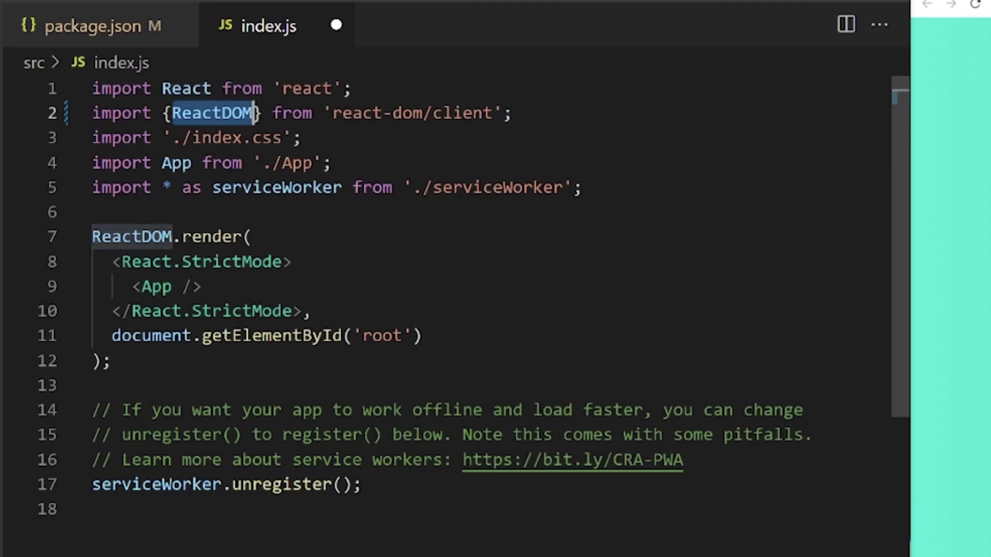
key(BackSpace)
text(createR)
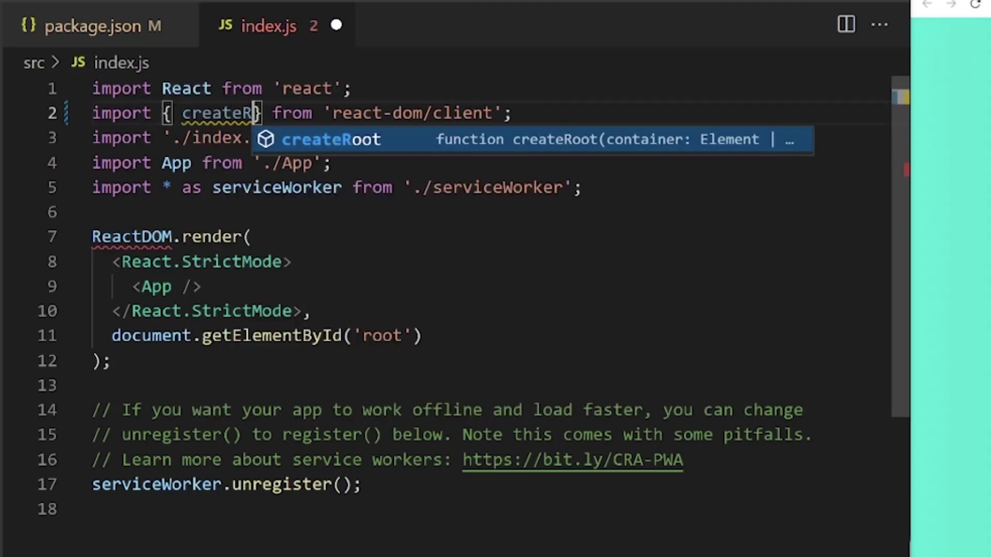
key(Tab)
double_click(223, 113)
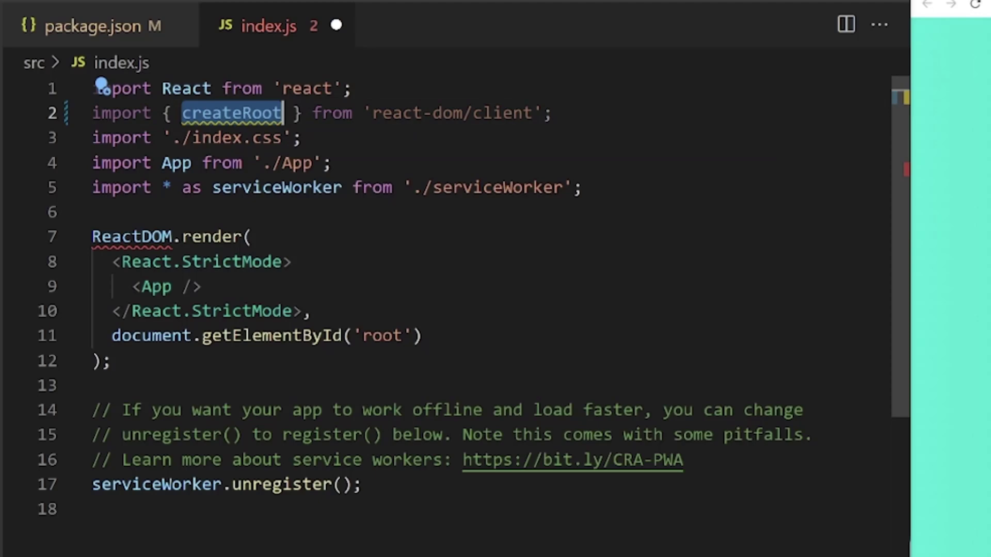
Step: Add const root = createRoot(document.getElementById('root')) on a new line 7
click(553, 211)
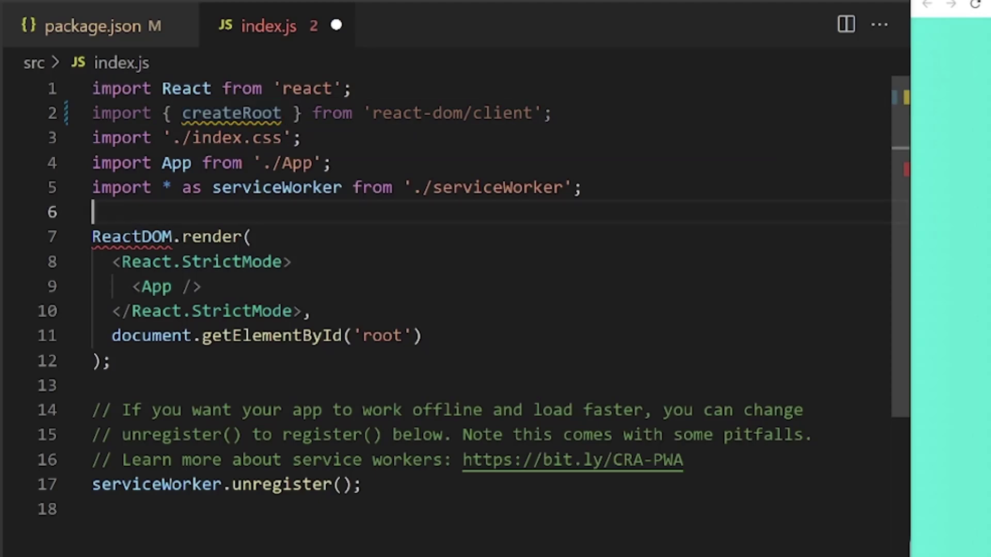
key(Return)
text(const root =)
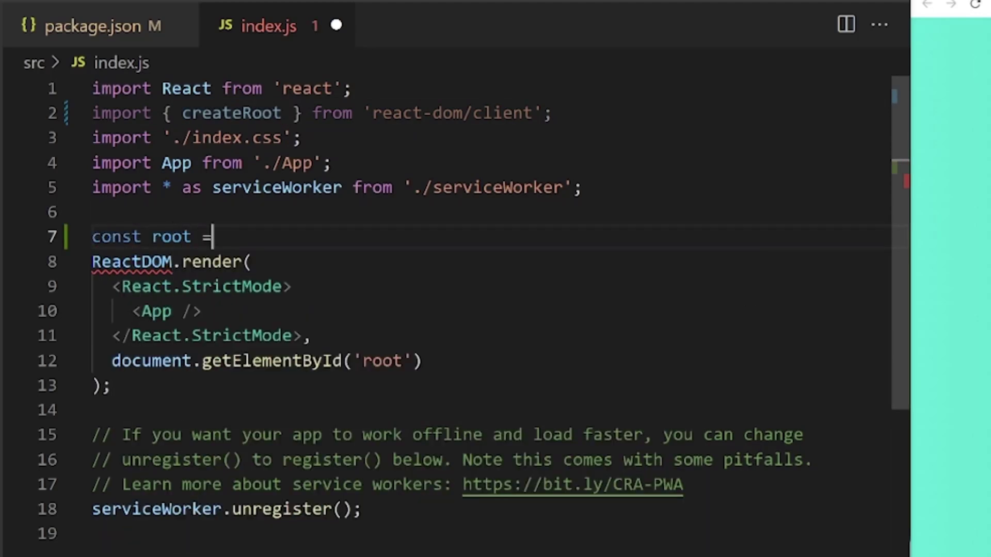
text( createRoot())
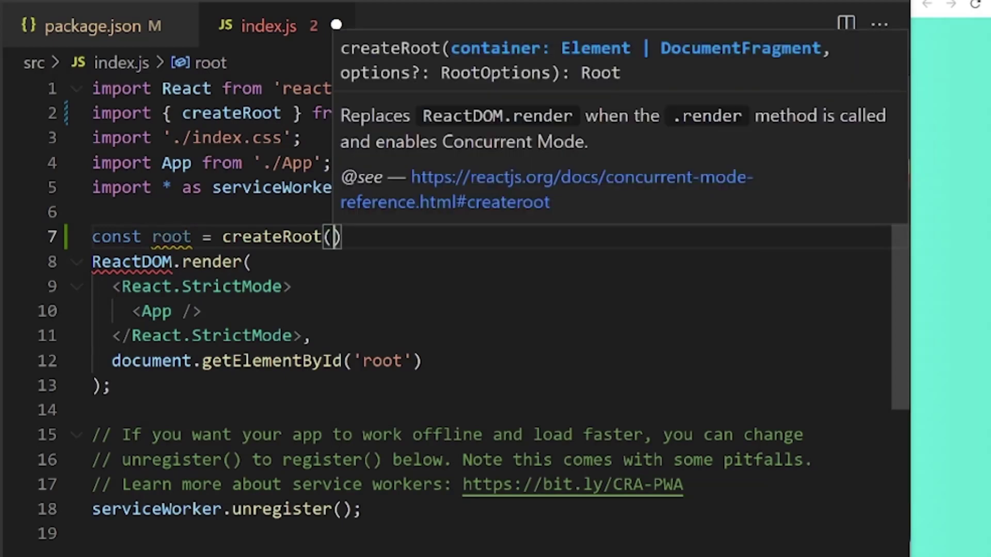
drag(111, 360, 424, 361)
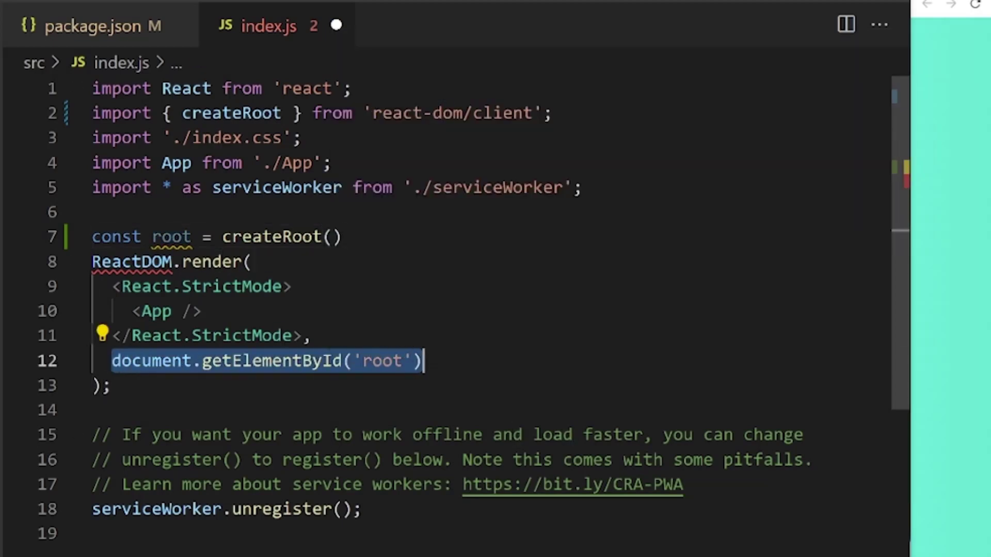
key(ctrl+c)
click(332, 236)
key(ctrl+v)
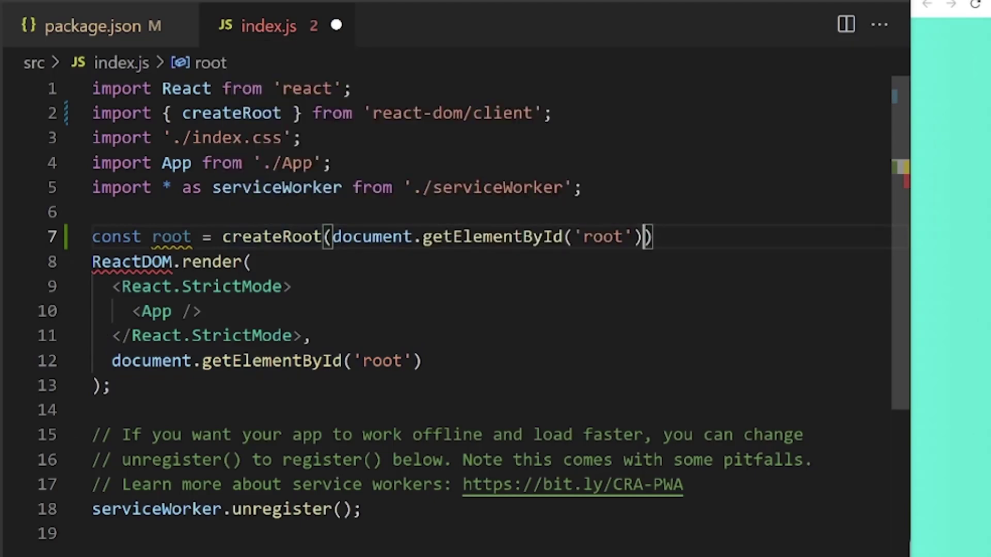
key(End)
text(;)
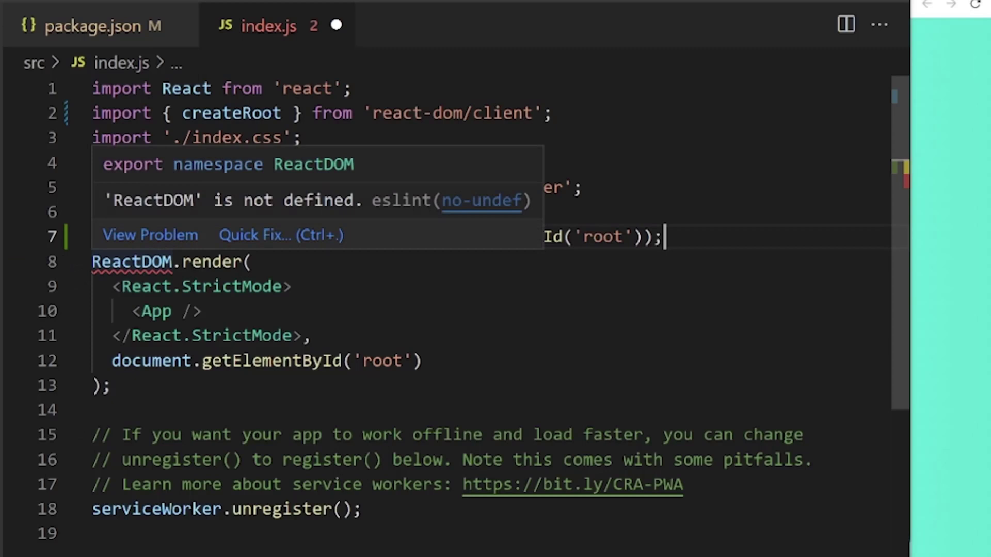
Step: Change ReactDOM.render to root.render, drop the container argument, and save index.js
double_click(172, 237)
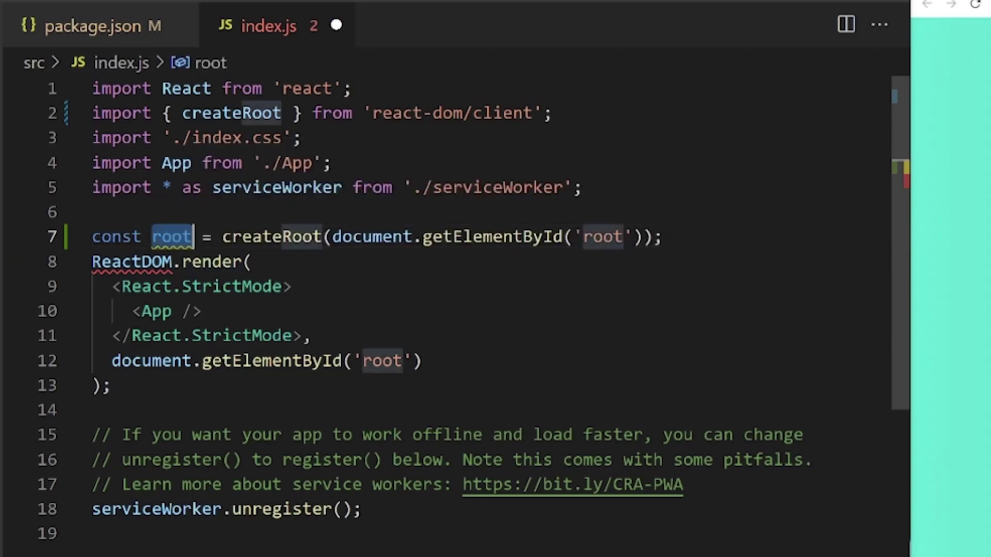
key(ctrl+c)
double_click(131, 262)
key(ctrl+v)
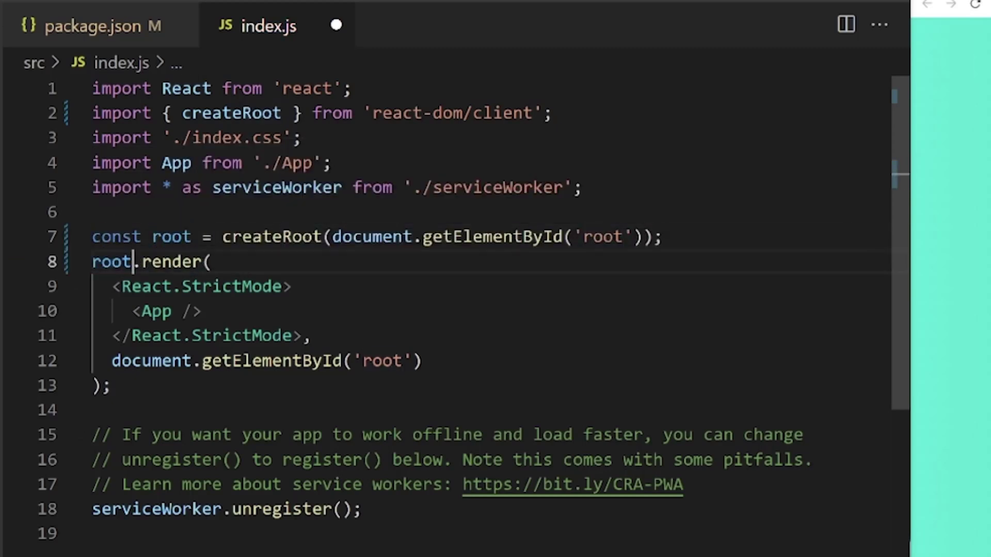
drag(424, 361, 311, 336)
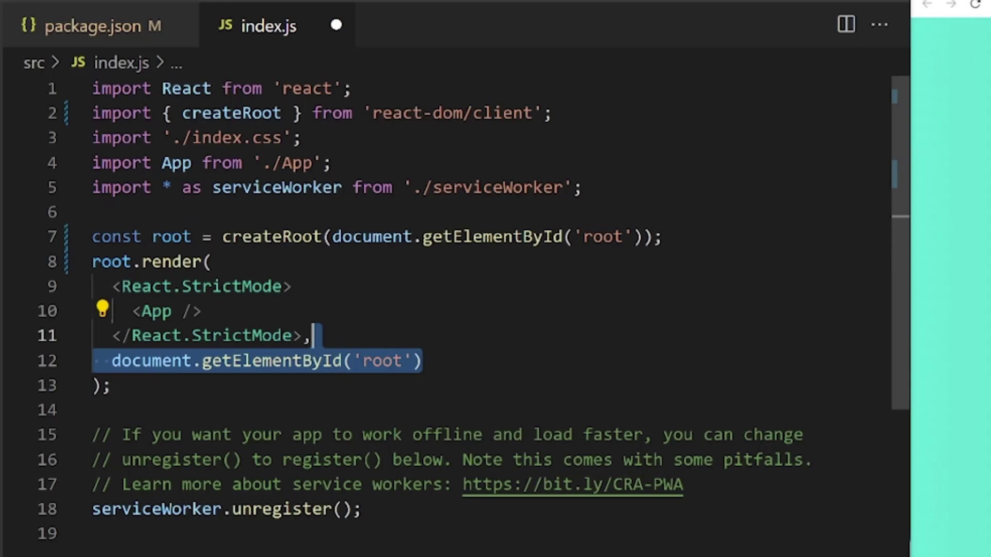
key(BackSpace)
key(BackSpace)
key(Down)
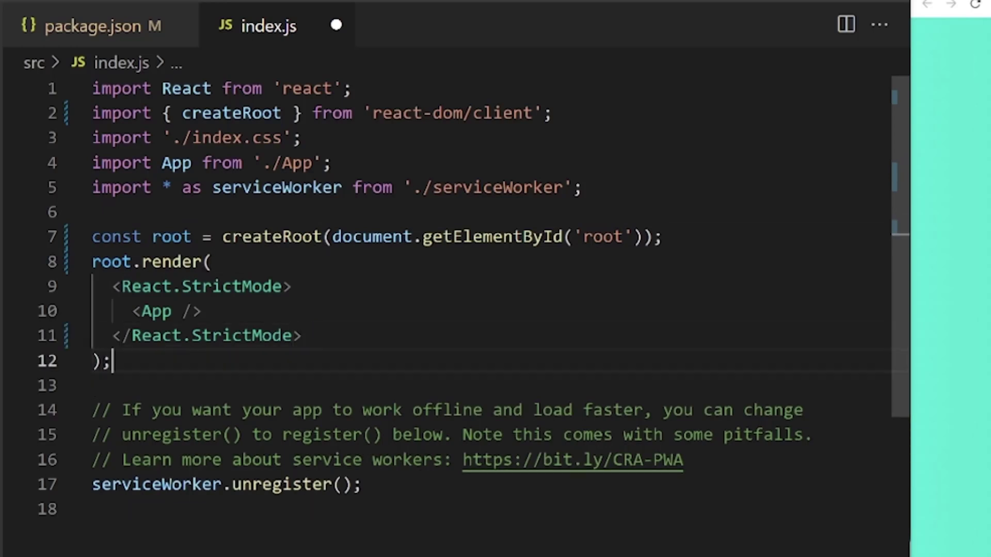
key(ctrl+s)
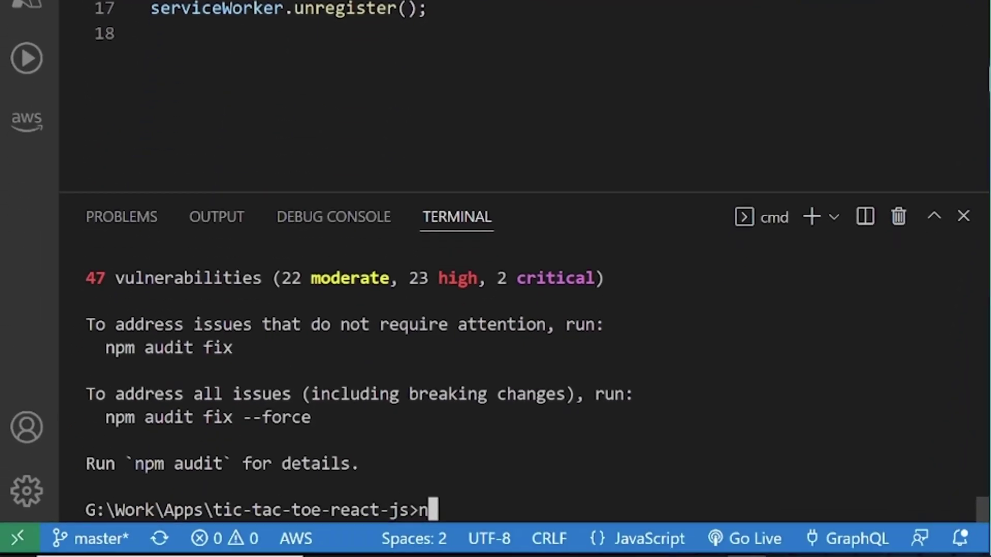
text(pm start)
Step: Launch the development server with npm start
key(Return)
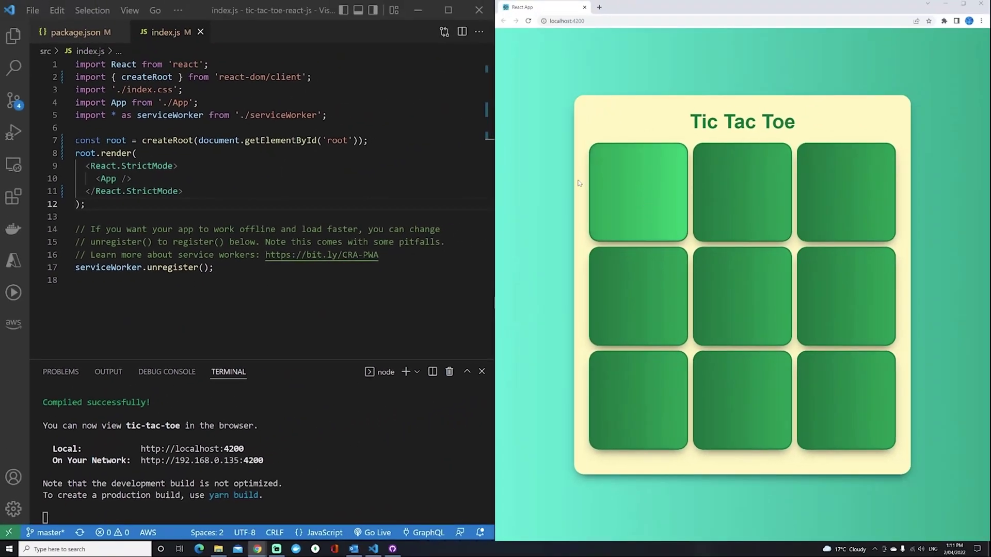
Step: Win a game on React 18 with X's diagonal ending bottom-right
click(647, 209)
click(736, 221)
click(723, 280)
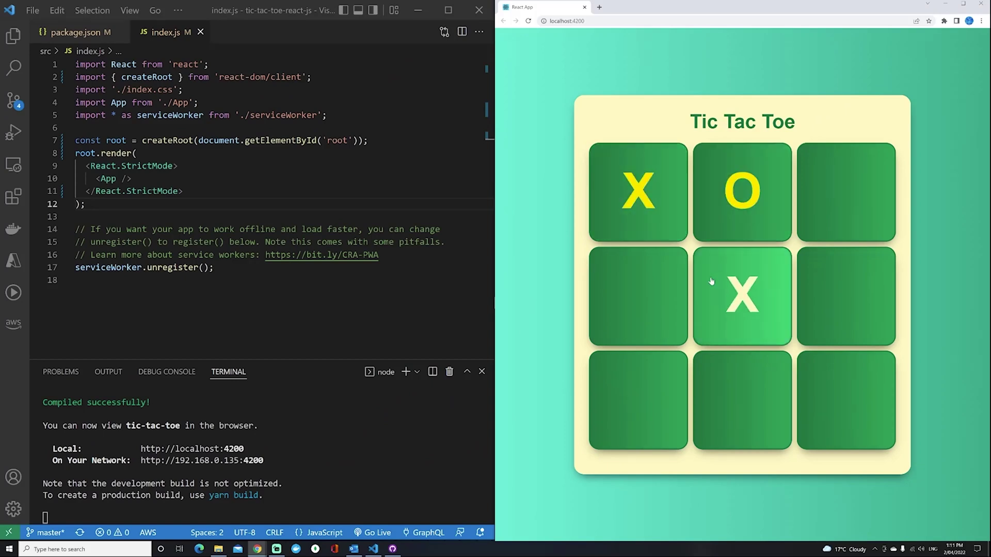
click(654, 300)
click(846, 400)
Step: Start a new game and place X top-left and O top-middle
click(741, 512)
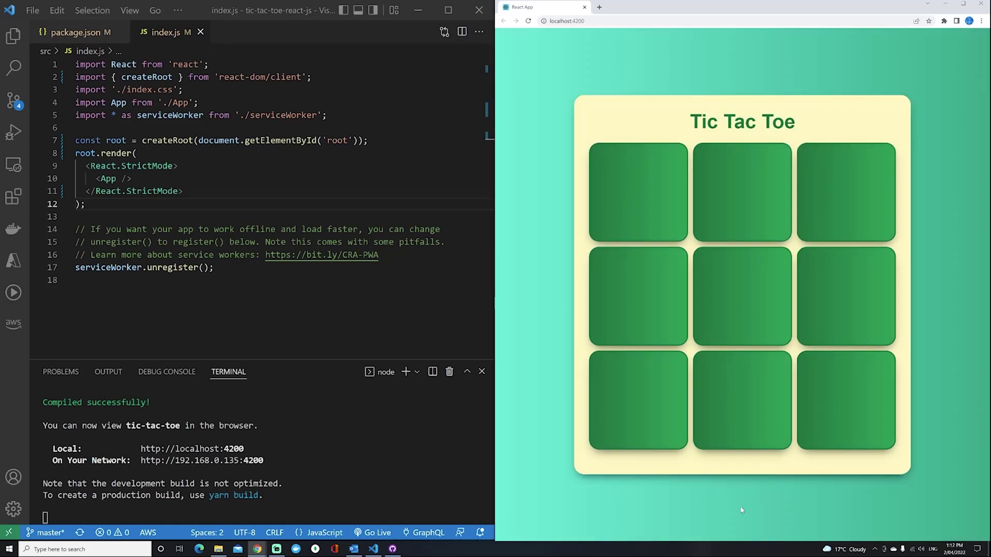
click(653, 194)
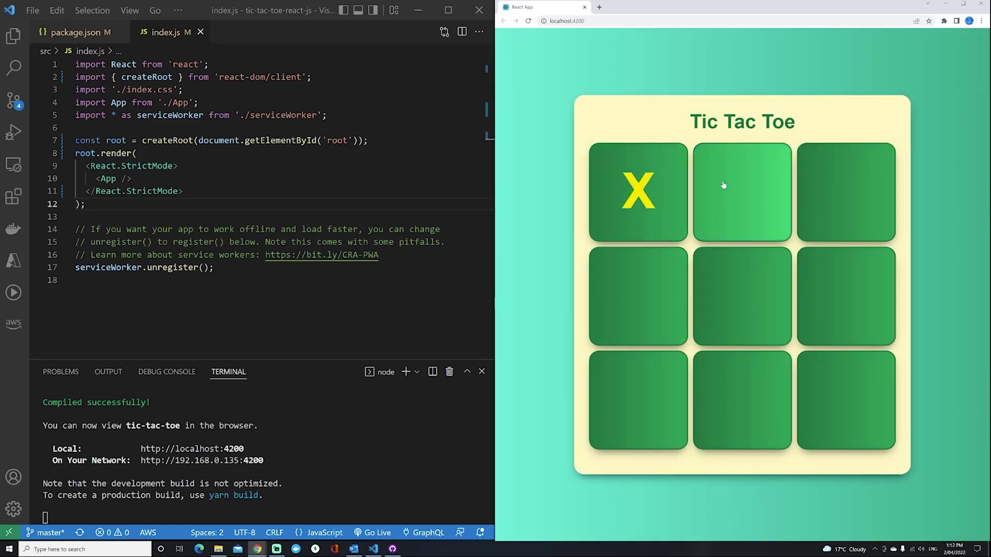
click(728, 190)
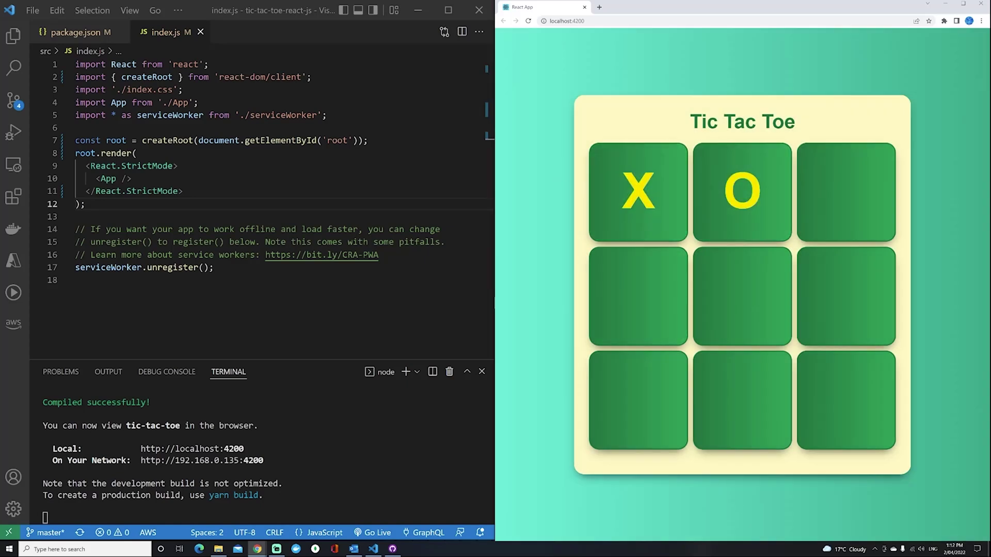